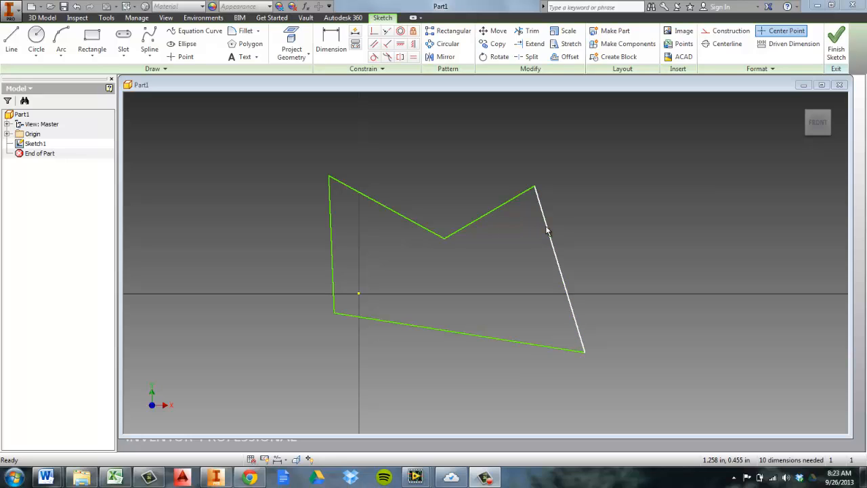
Constrain the sketch's right edge to vertical and its bottom edge to horizontal
left_click(415, 45)
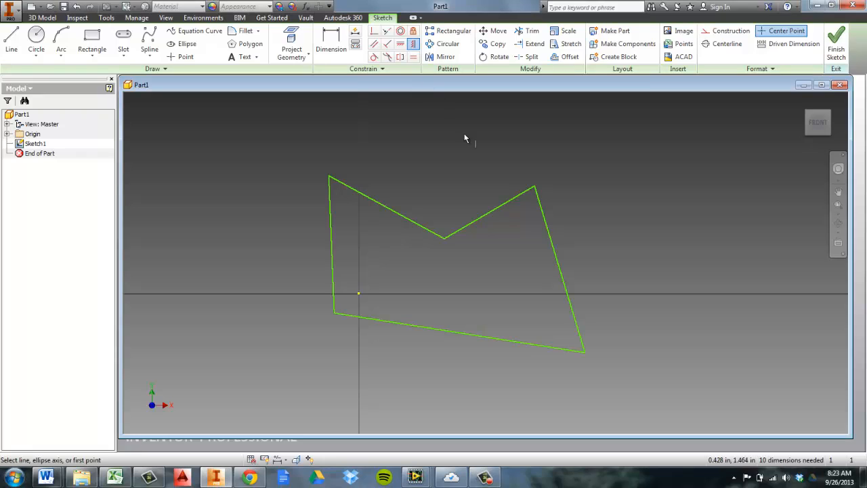
left_click(556, 260)
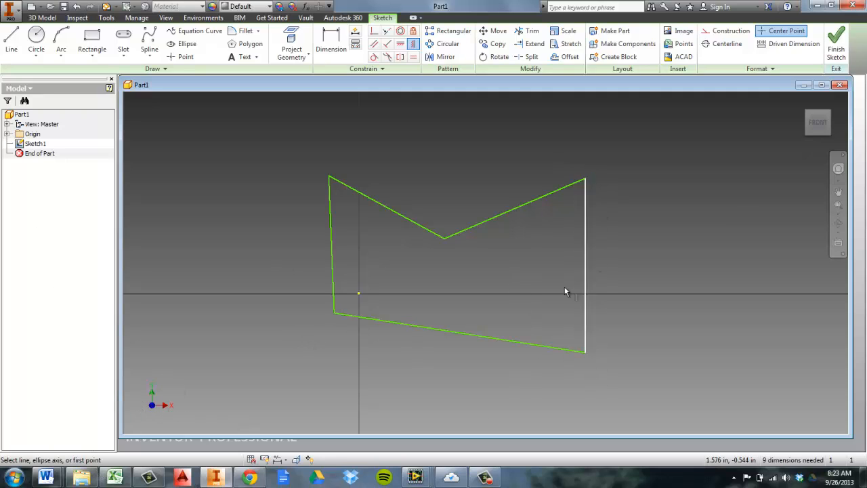
left_click(400, 45)
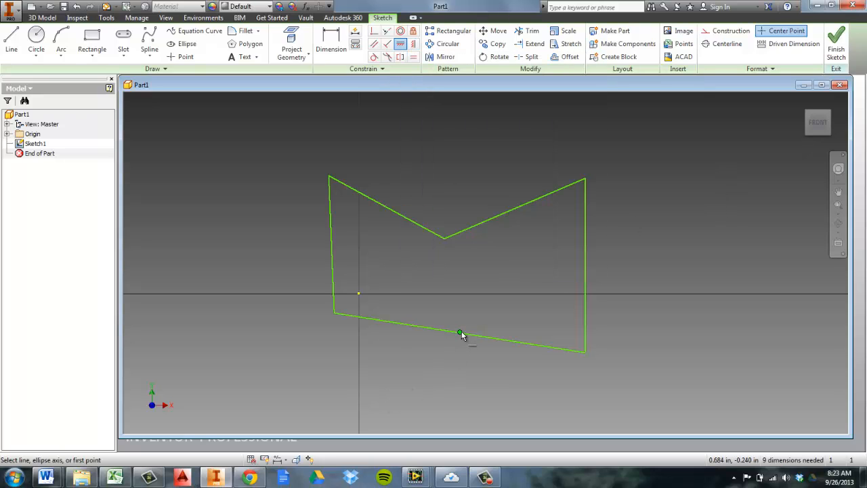
left_click(470, 333)
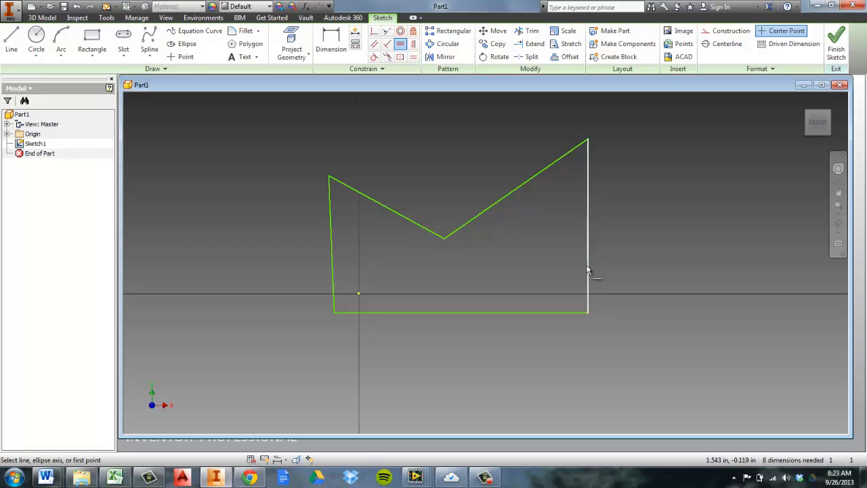
left_click(390, 45)
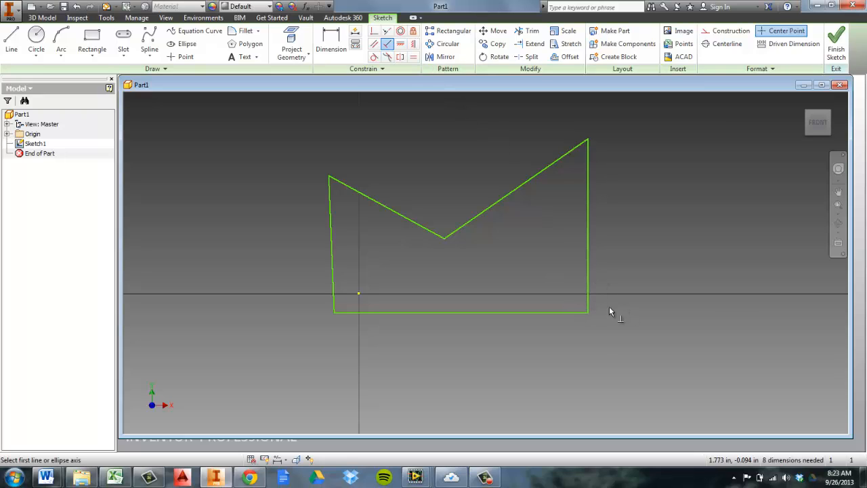
left_click(572, 312)
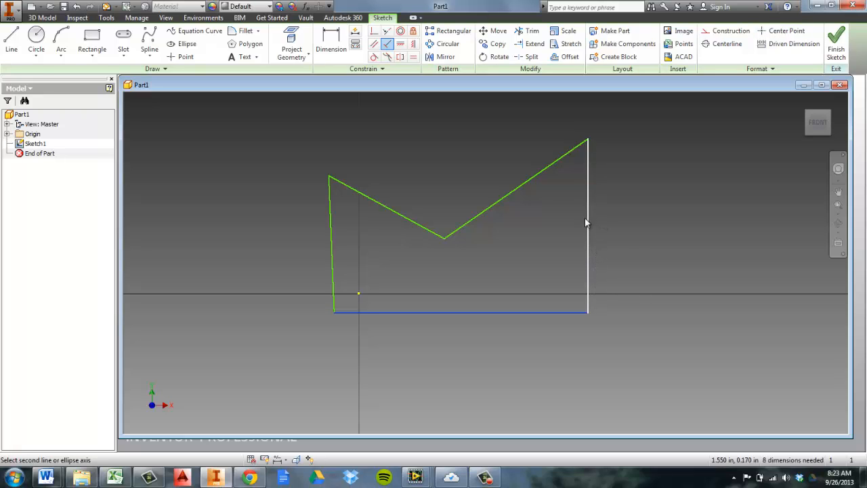
left_click(587, 243)
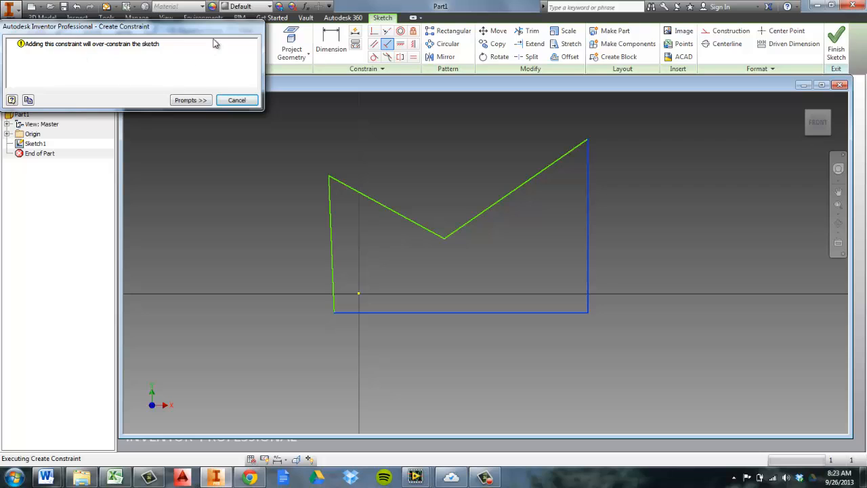
left_click(236, 101)
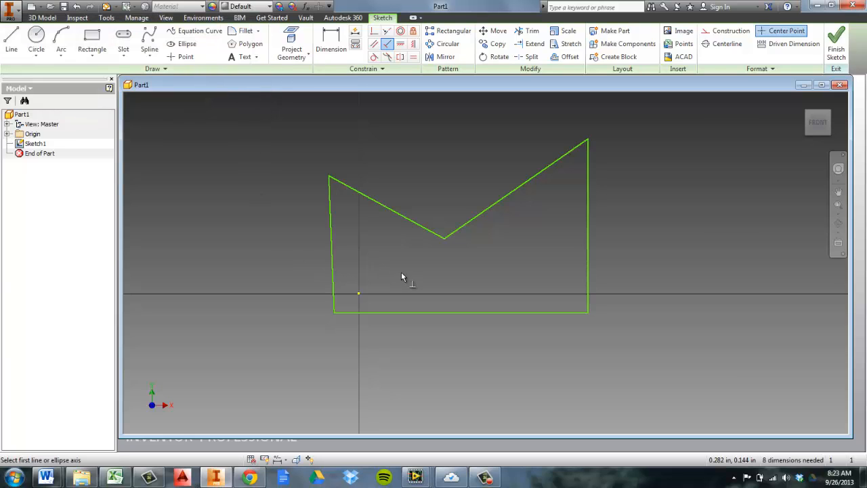
Make the left edge perpendicular to the bottom edge
left_click(355, 310)
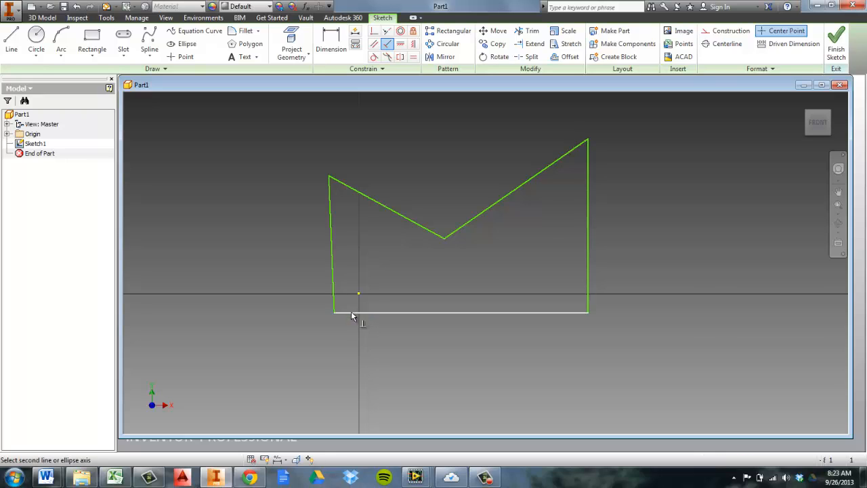
left_click(332, 262)
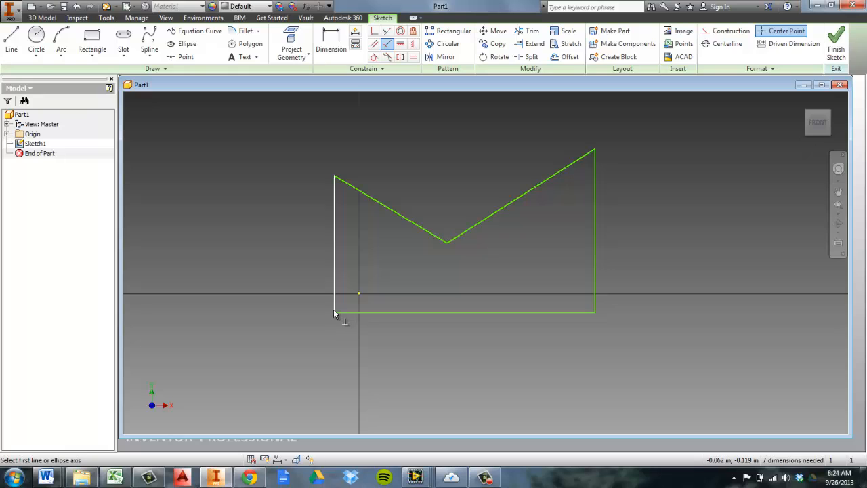
Make the upper-left slanted edge parallel to the bottom edge
left_click(376, 45)
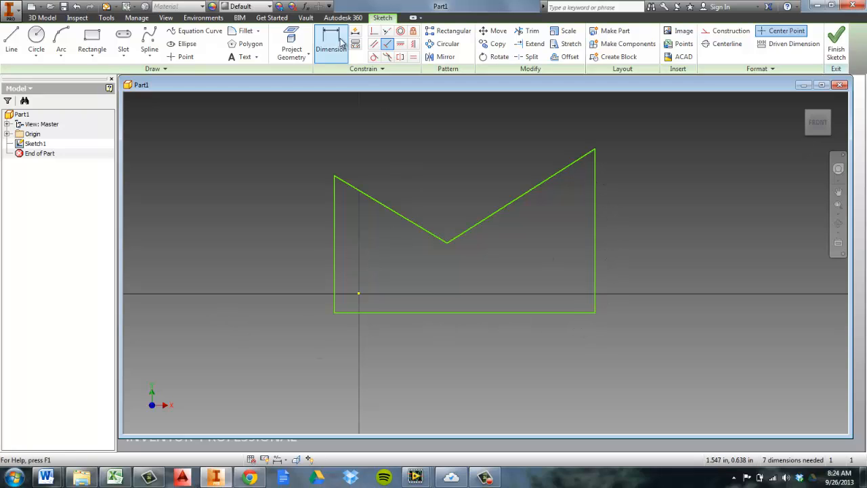
left_click(375, 44)
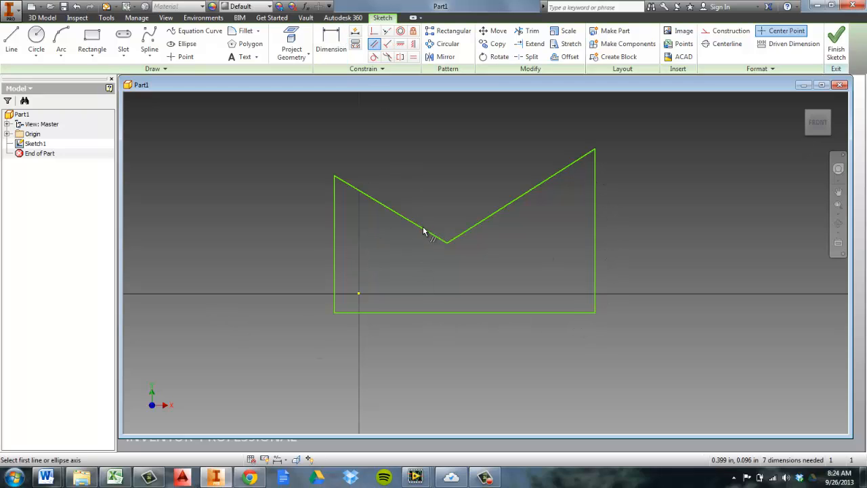
left_click(416, 312)
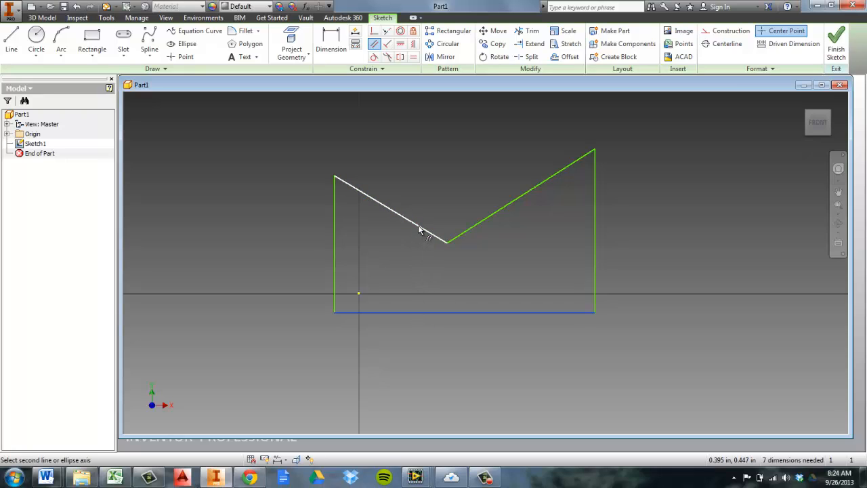
left_click(419, 231)
scroll(484, 271, "up", 2)
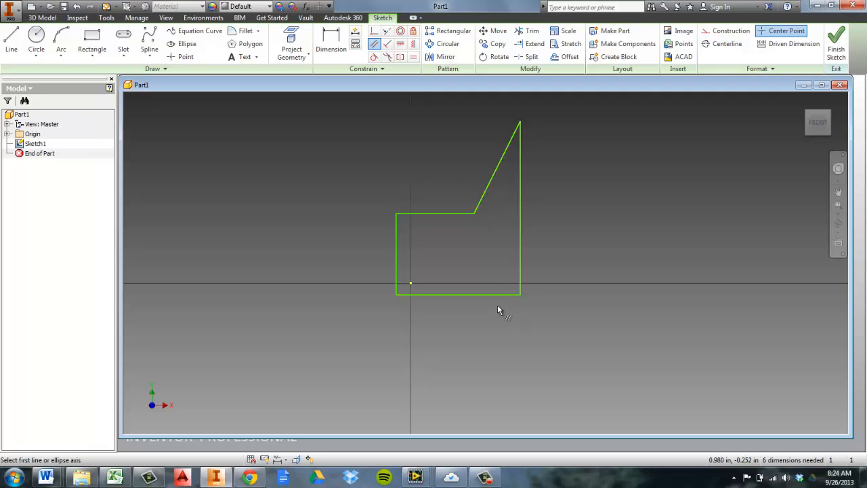
Make the upper-right slanted edge collinear with the top edge, closing the shape into a rectangle
left_click(387, 31)
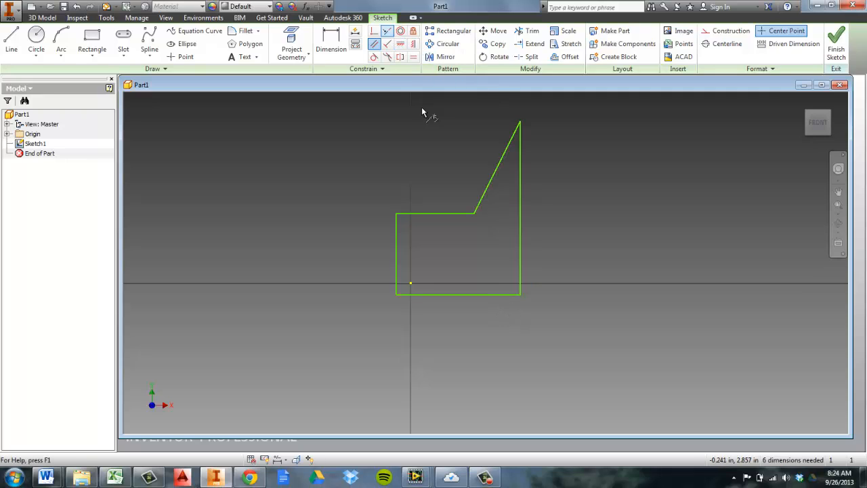
left_click(498, 172)
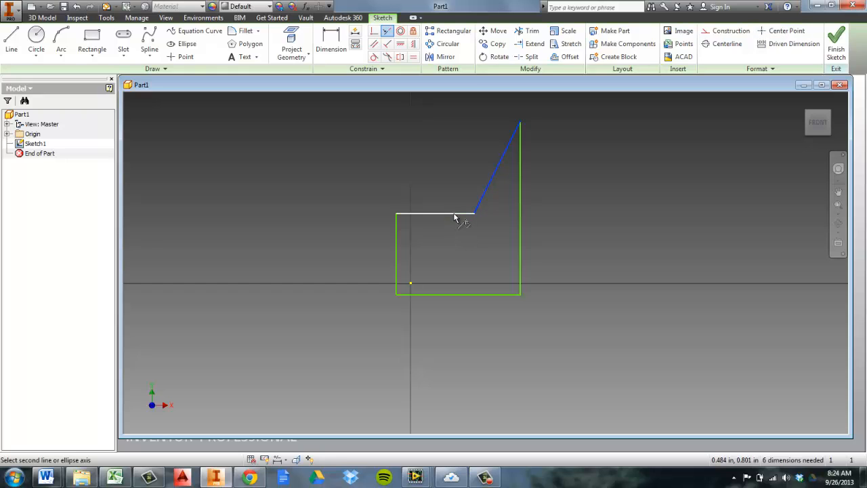
left_click(454, 215)
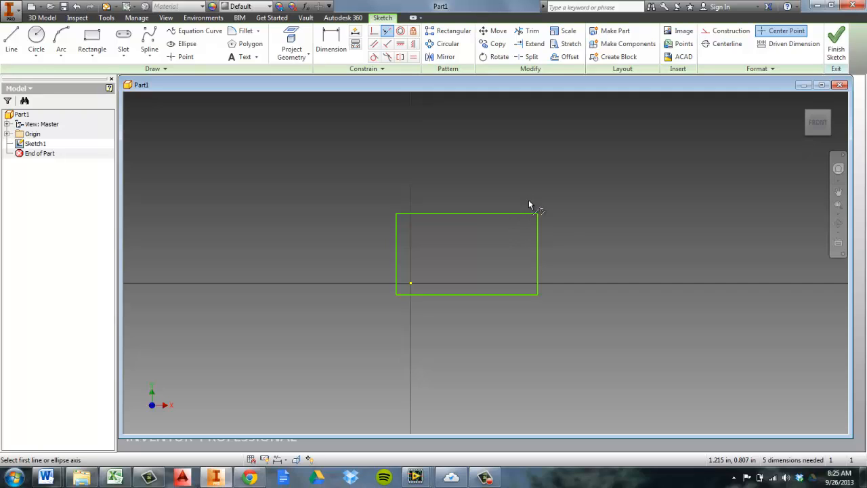
middle_click_drag(559, 248, 510, 234)
scroll(510, 235, "down", 2)
scroll(511, 242, "up", 2)
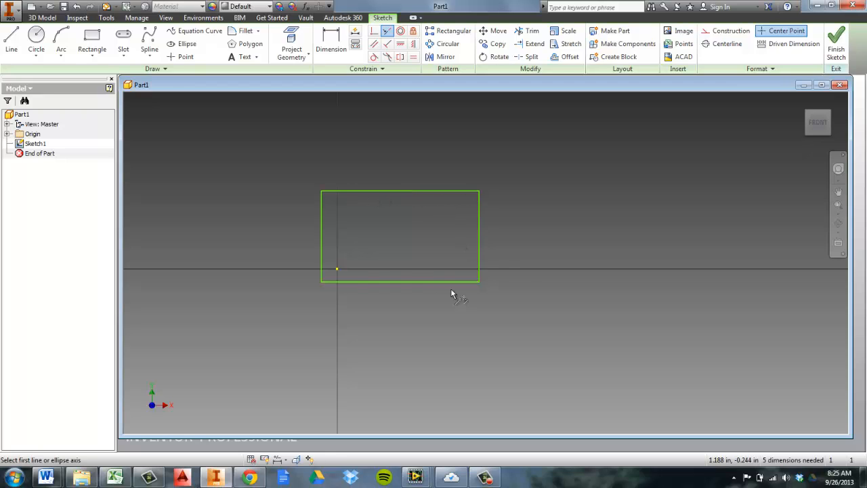
left_click(414, 58)
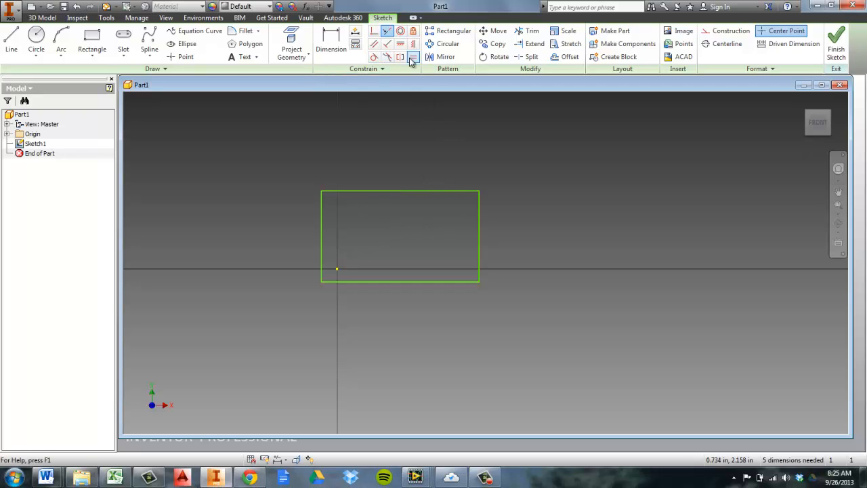
left_click(10, 40)
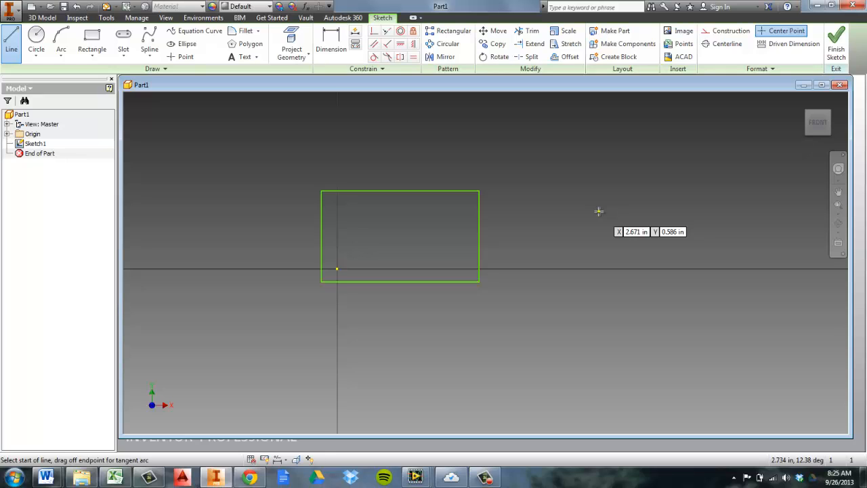
Draw two circles to the right of the rectangle, a larger one above a smaller one
left_click(36, 35)
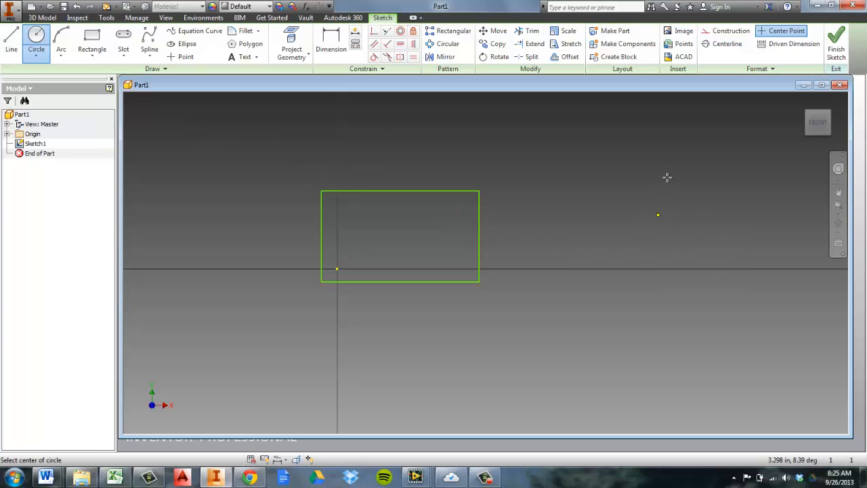
left_click(658, 215)
left_click(667, 171)
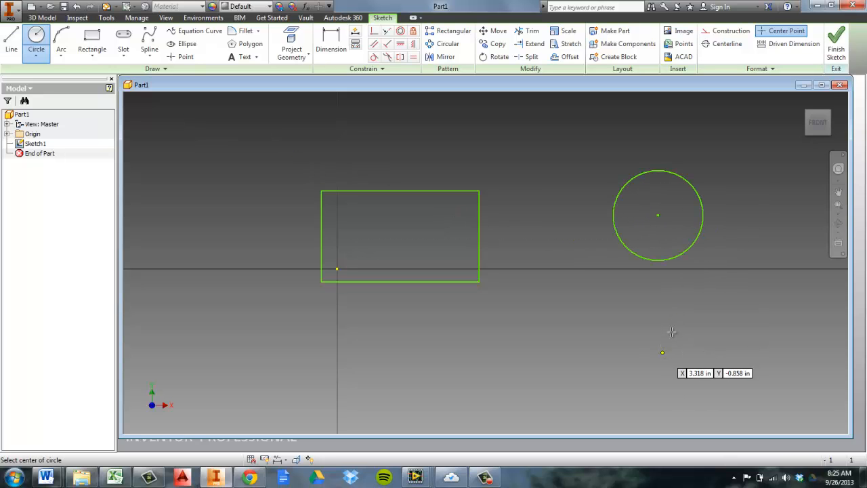
left_click(662, 351)
left_click(675, 316)
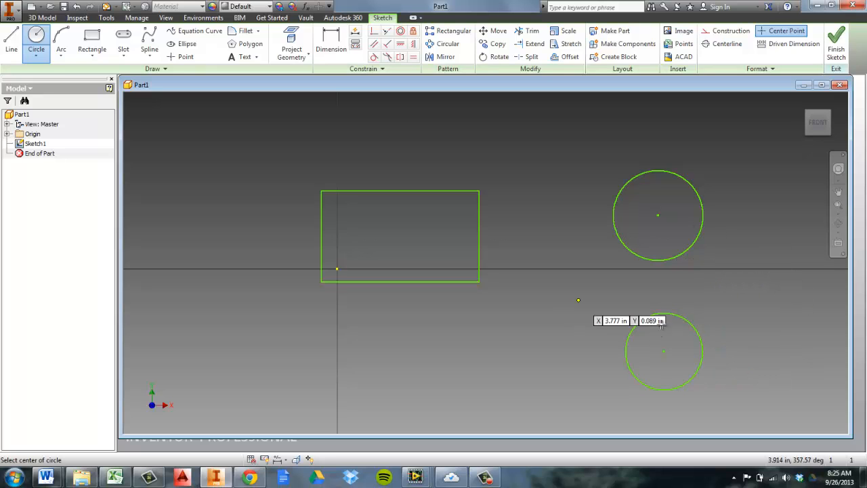
right_click(713, 337)
left_click(714, 356)
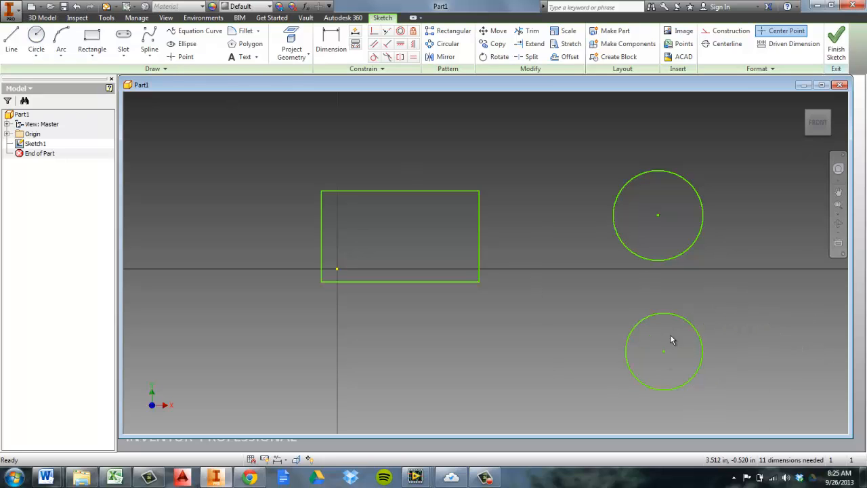
Move the lower circle to the left and shrink its radius
left_click_drag(681, 321, 614, 320)
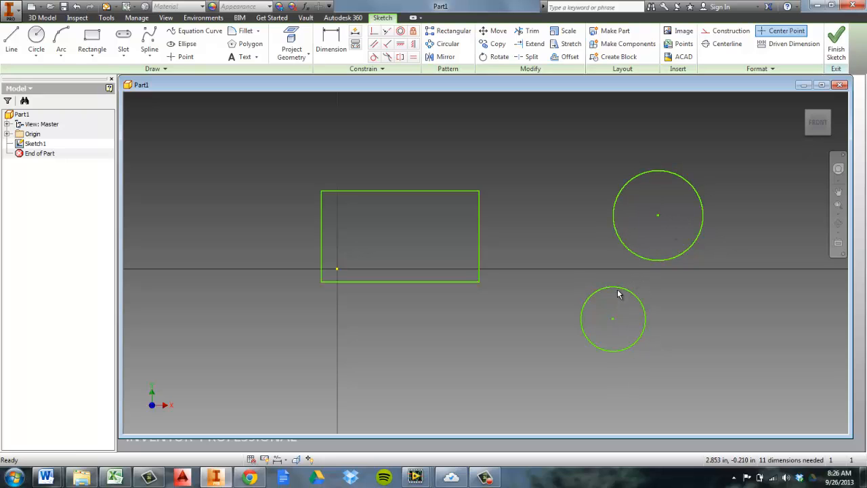
left_click_drag(616, 292, 608, 330)
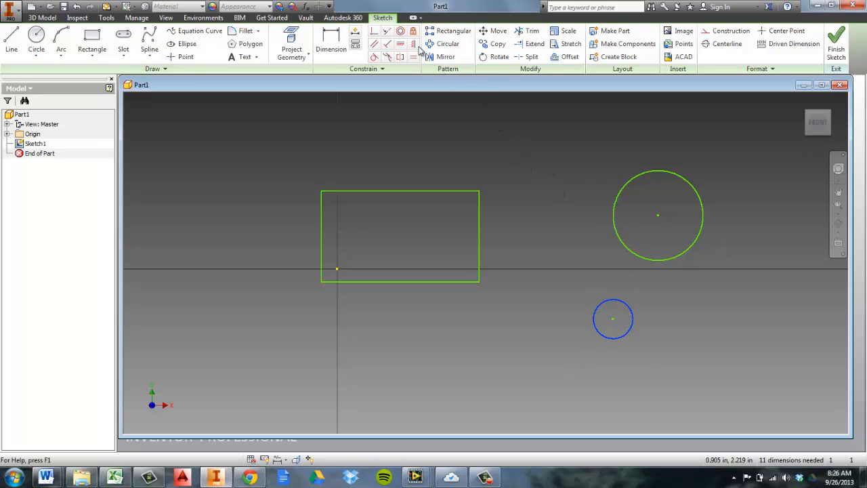
Make the larger circle concentric with the smaller circle
left_click(401, 33)
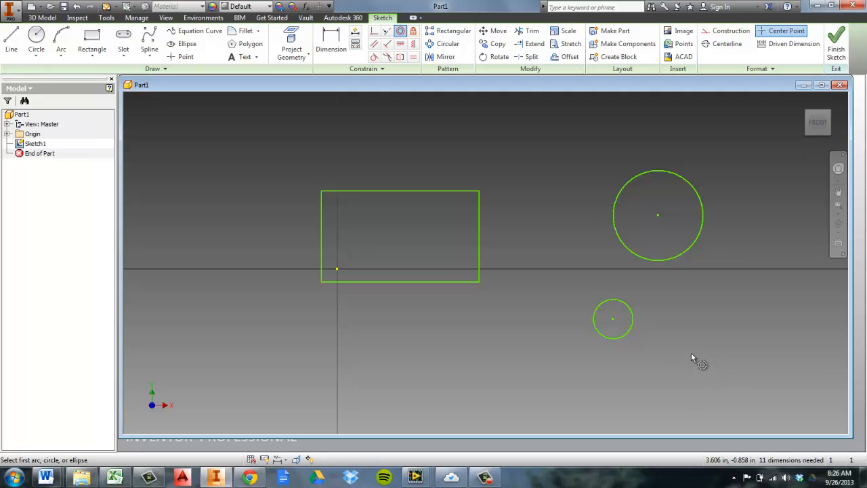
left_click(632, 316)
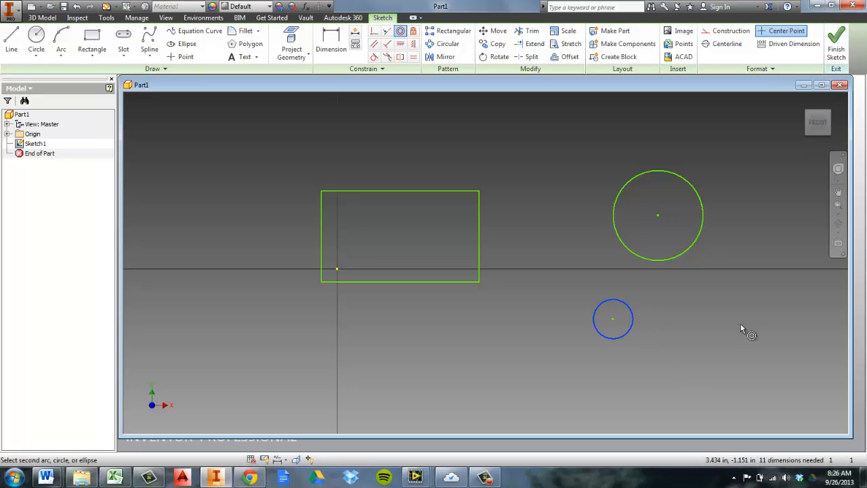
left_click(700, 239)
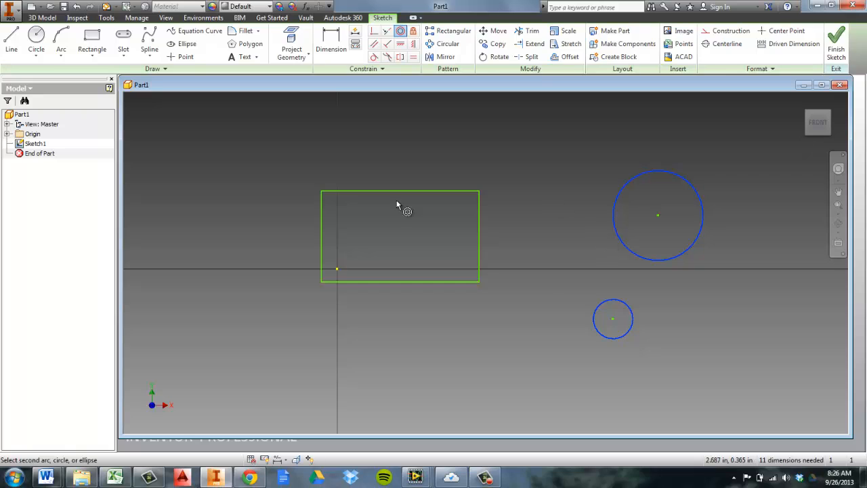
left_click(631, 315)
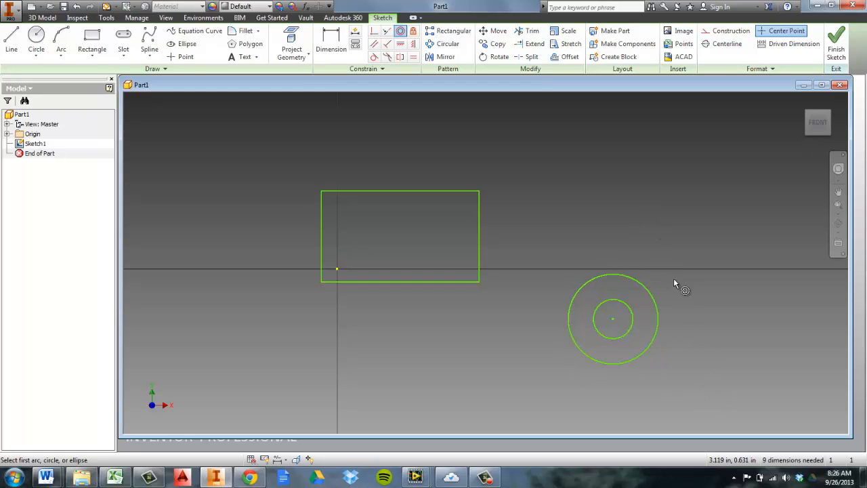
Make the circles' centre coincident with the rectangle's lower-right corner
left_click(400, 31)
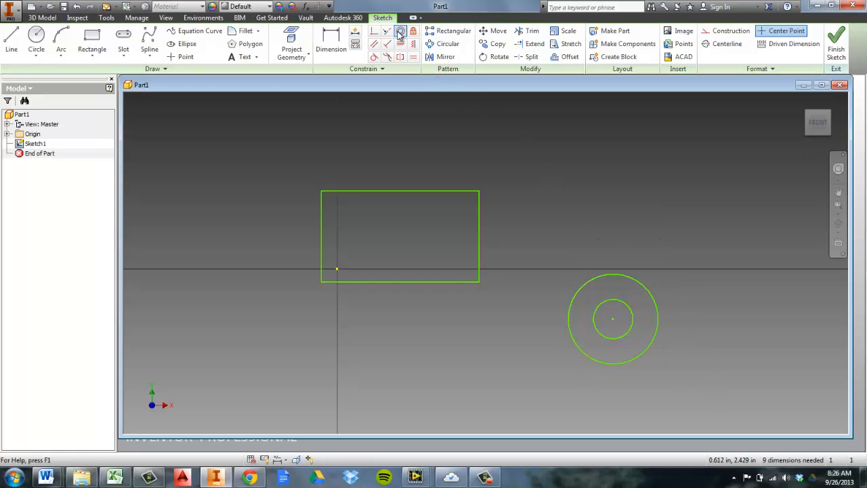
left_click(400, 32)
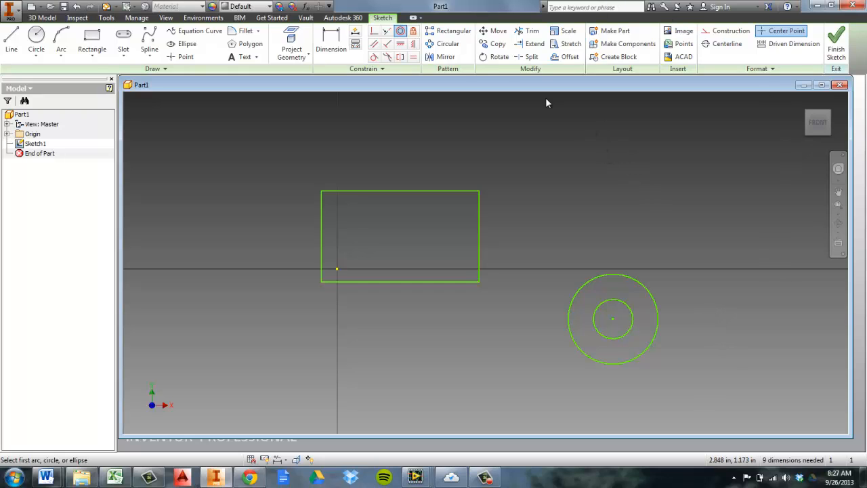
left_click(376, 35)
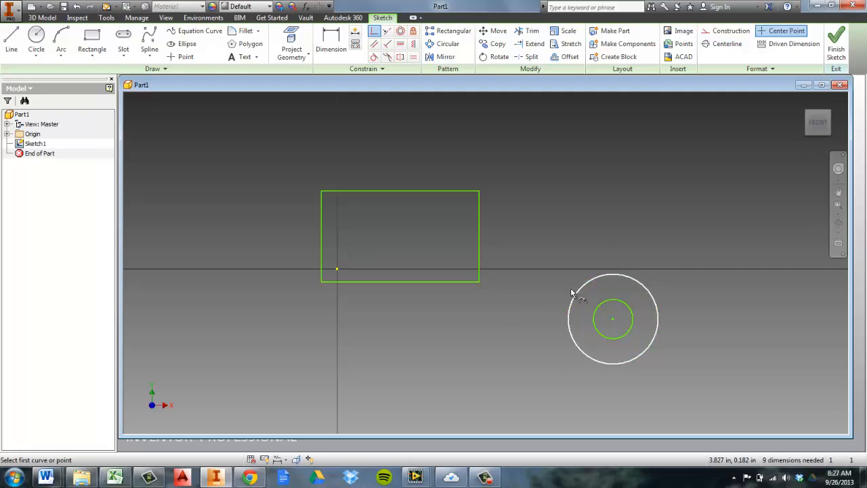
left_click(613, 320)
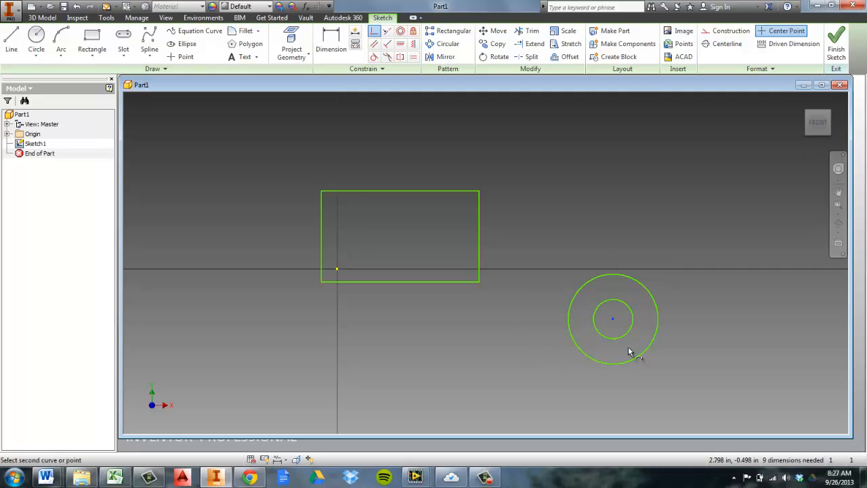
left_click(477, 282)
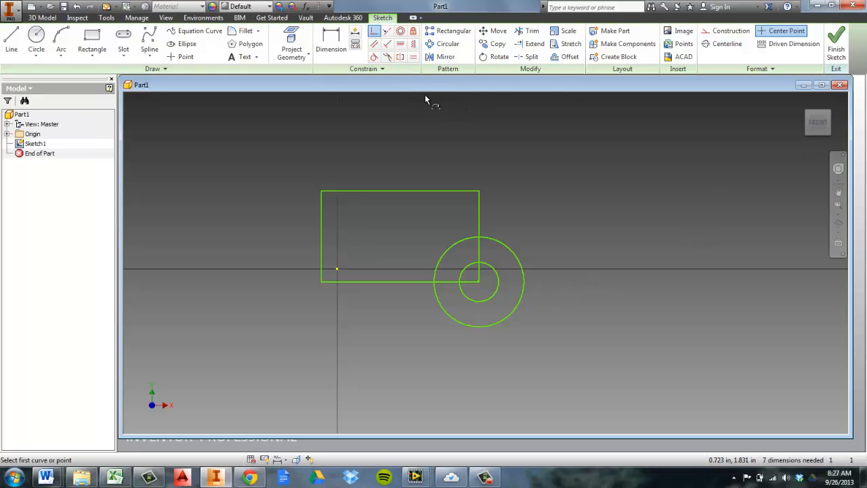
Draw a third circle to the upper right of the rectangle
left_click(413, 58)
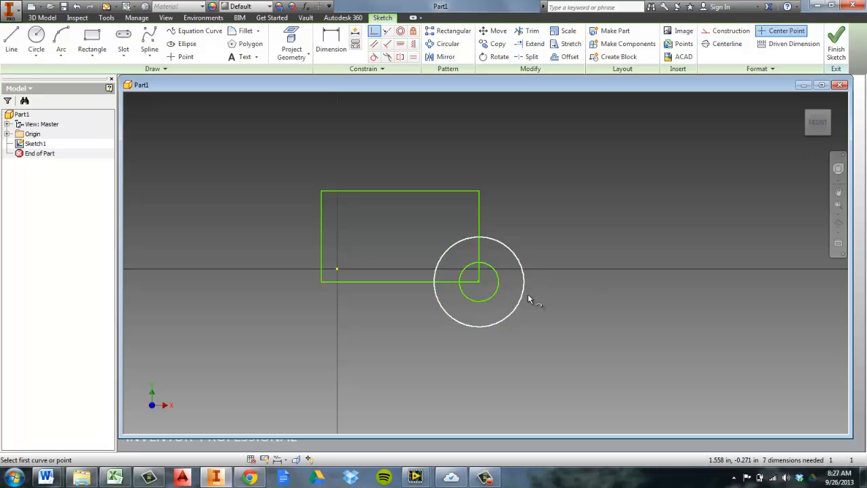
left_click(36, 40)
left_click(624, 220)
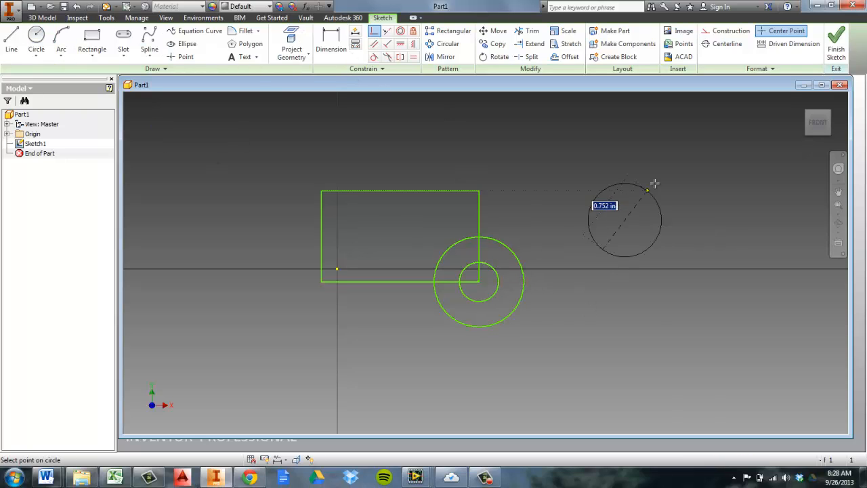
left_click(648, 185)
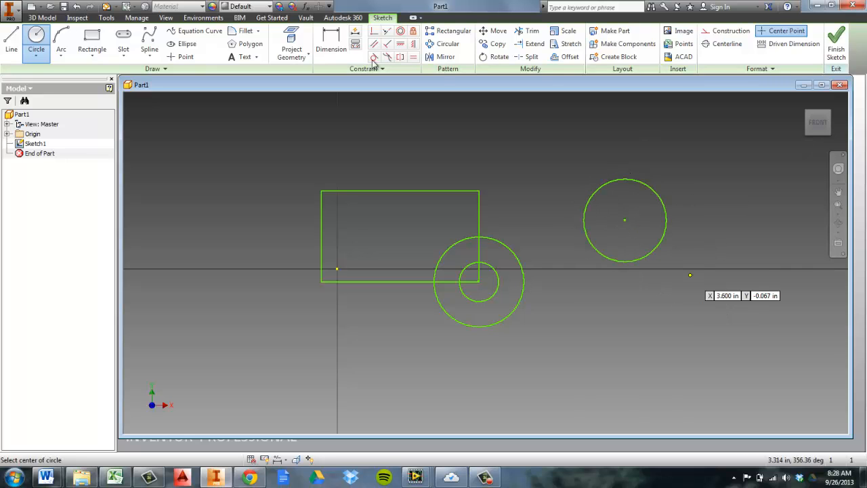
right_click(521, 255)
left_click(561, 260)
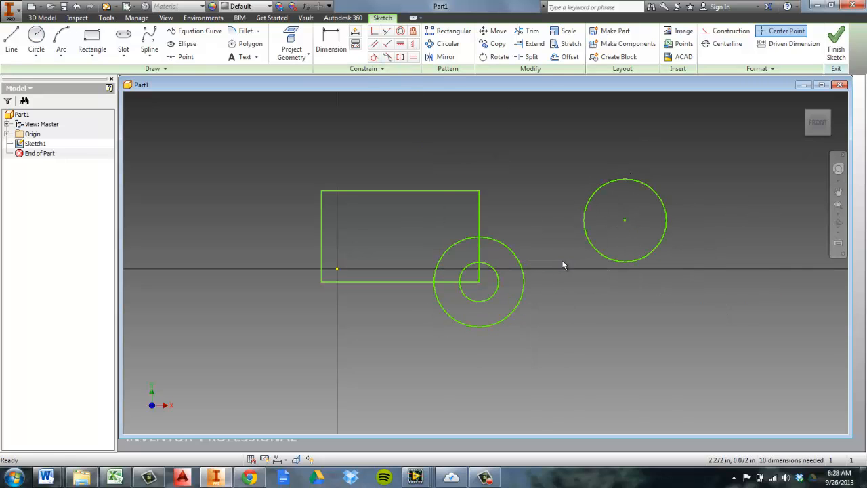
Dimension the larger concentric circle's diameter to 1 in
left_click(413, 57)
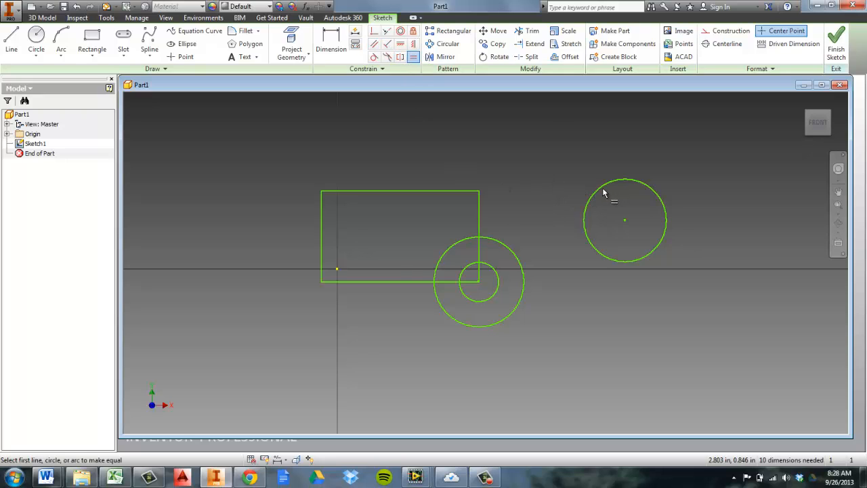
left_click(330, 44)
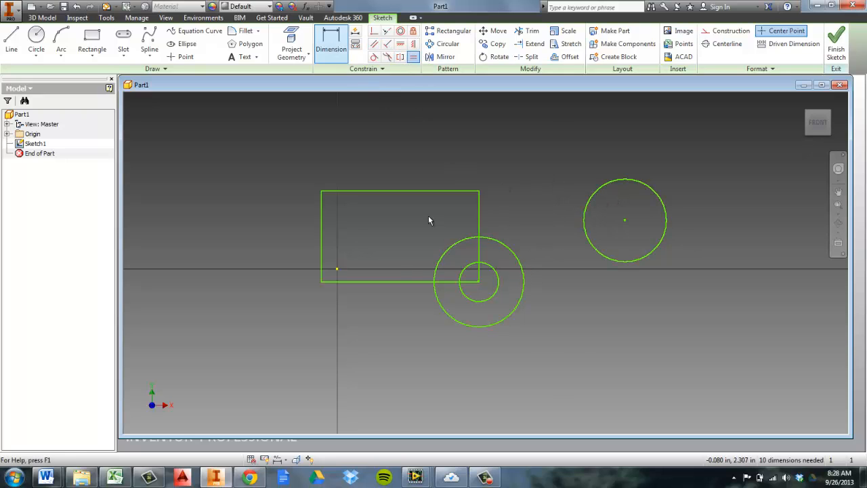
left_click(513, 325)
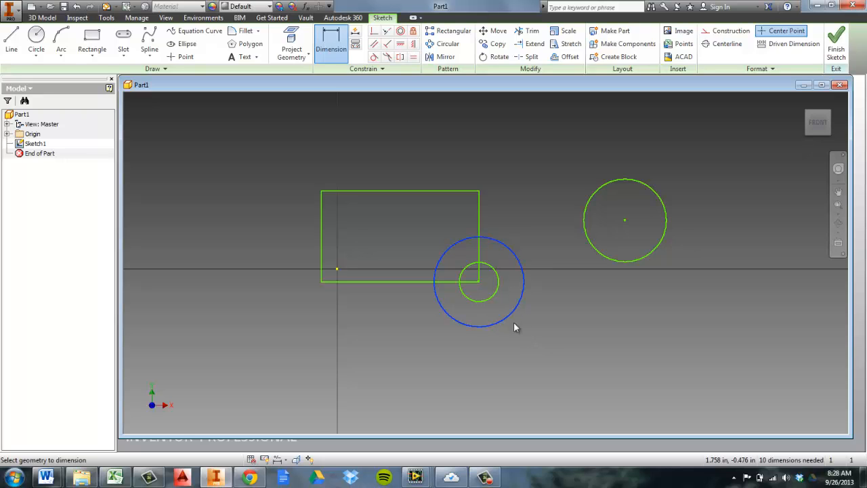
left_click(522, 343)
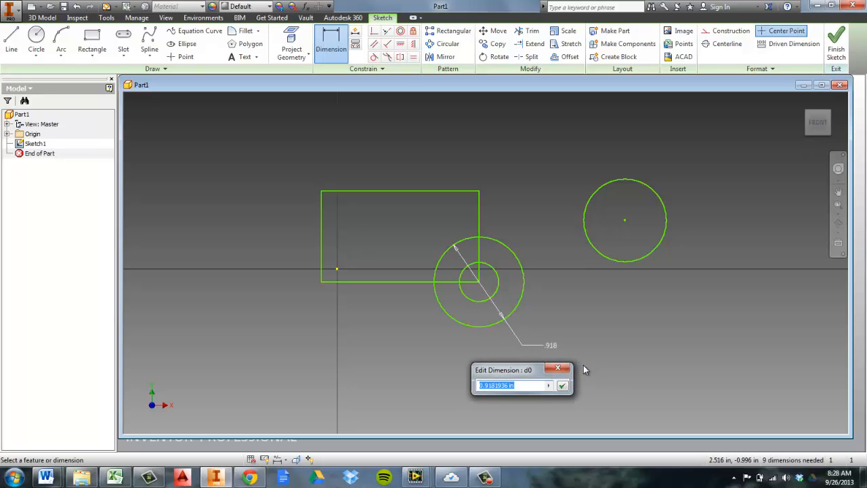
type("1")
key("Return")
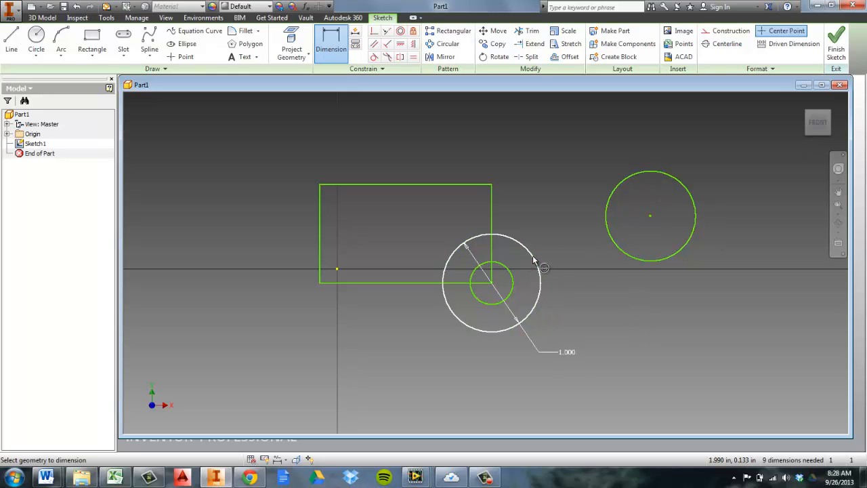
Apply an Equal constraint between the 1 in circle and the upper-right circle
left_click(414, 56)
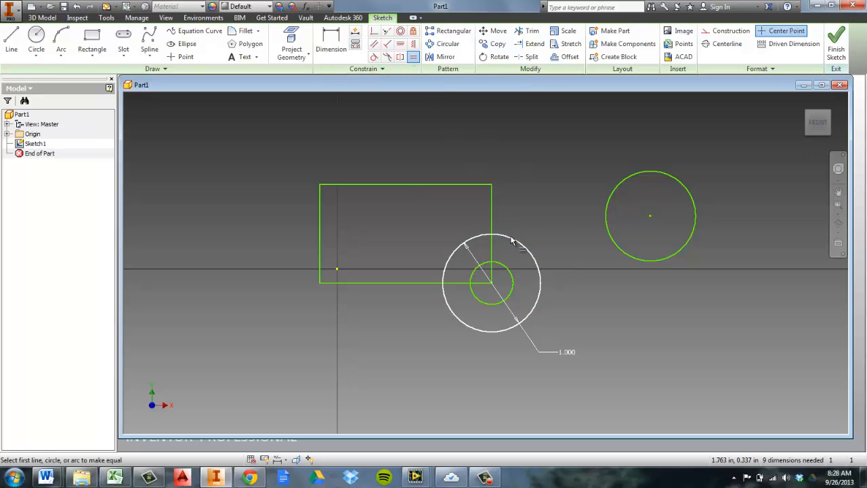
left_click(530, 250)
left_click(613, 252)
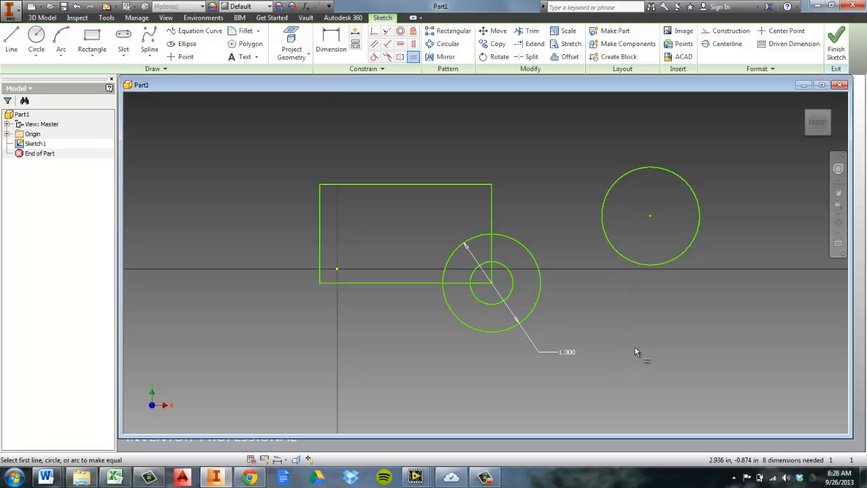
Add a driven diameter dimension to the upper-right circle, accepting it as a reference dimension
left_click(330, 41)
left_click(639, 261)
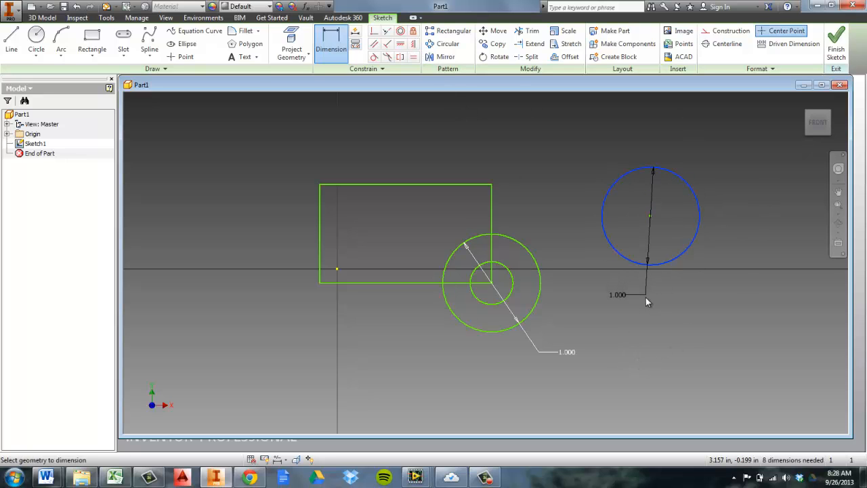
left_click(677, 371)
left_click(237, 100)
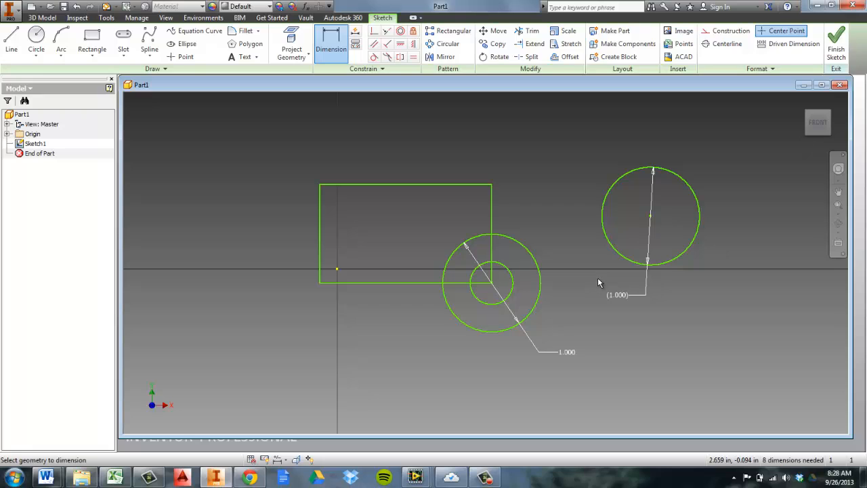
left_click(618, 298)
right_click(619, 294)
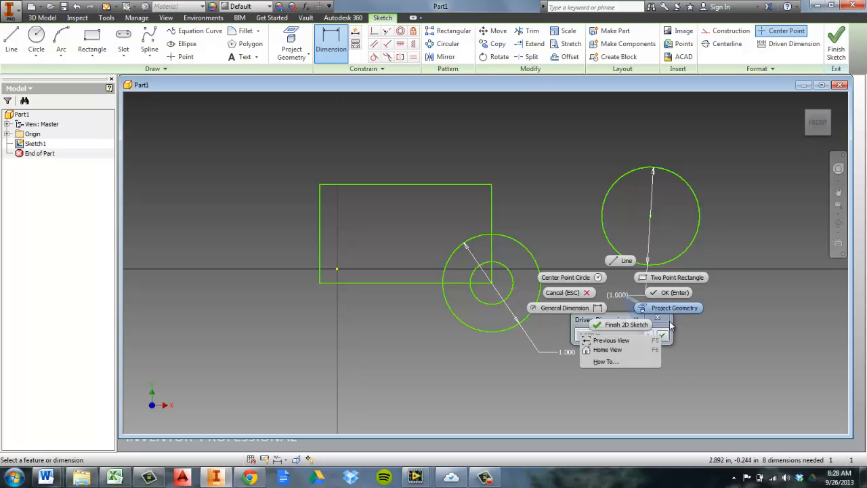
left_click(669, 292)
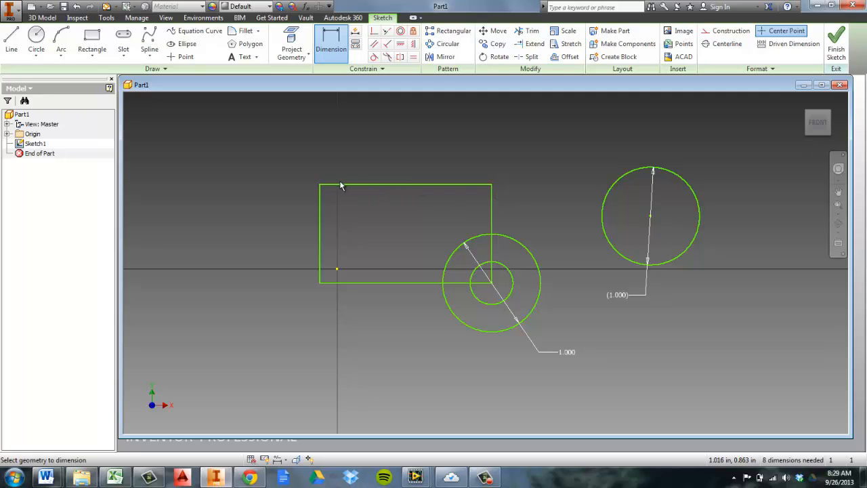
Make the upper-right circle tangent to the 1 in circle
left_click(374, 58)
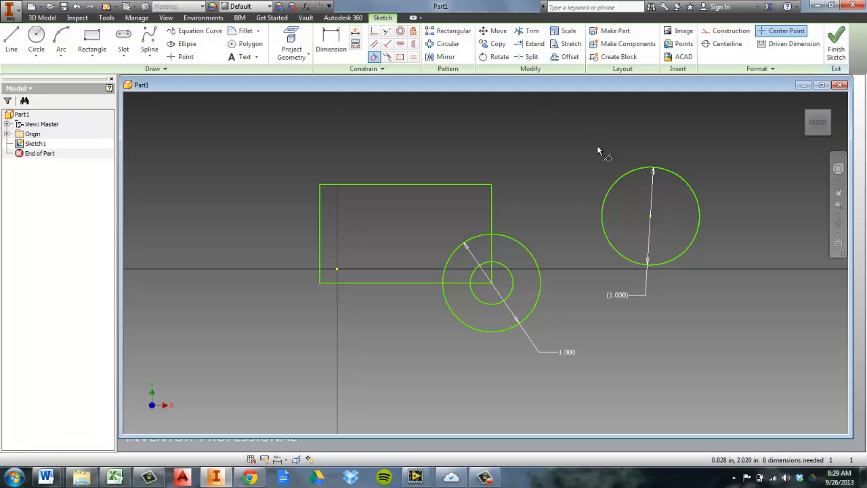
left_click(601, 194)
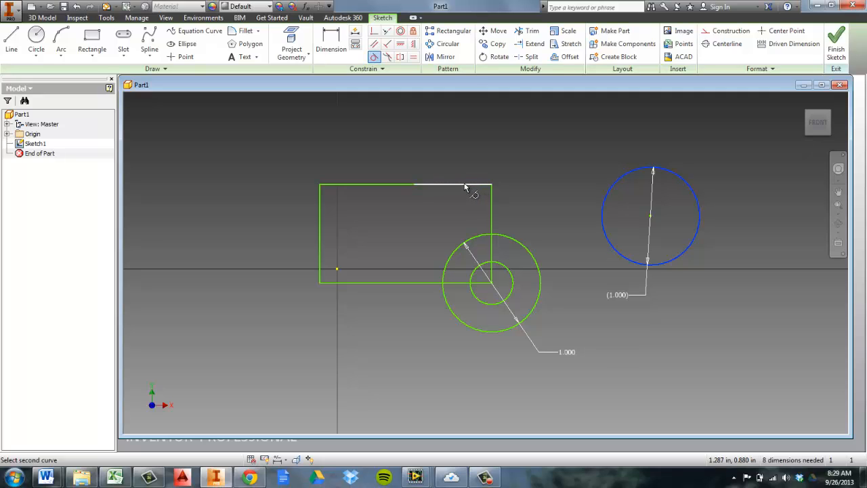
left_click(525, 249)
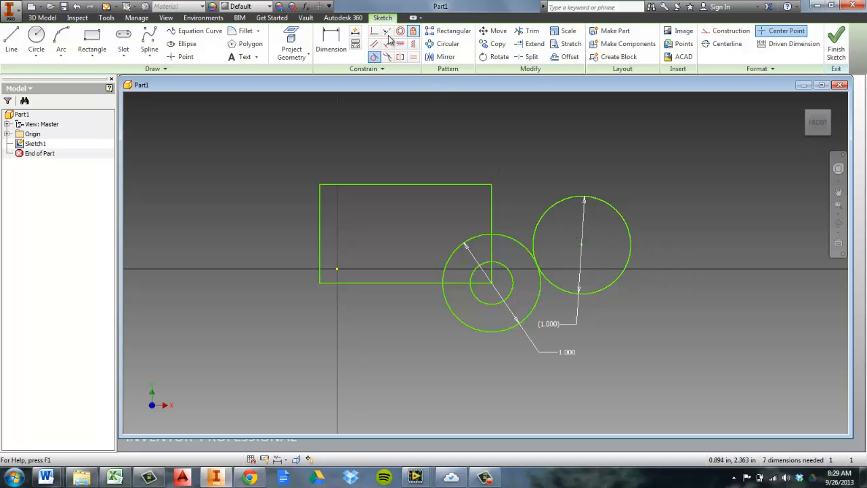
Make the upper-right circle tangent to the rectangle's right edge
left_click(493, 211)
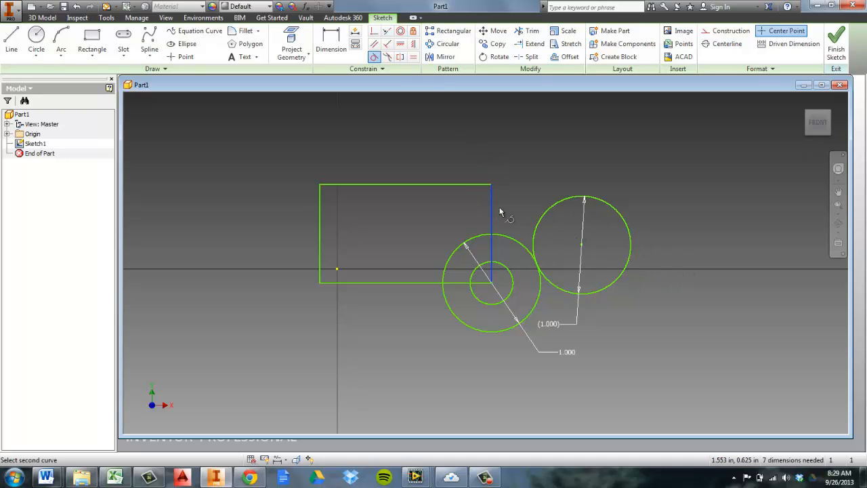
left_click(543, 212)
left_click(544, 213)
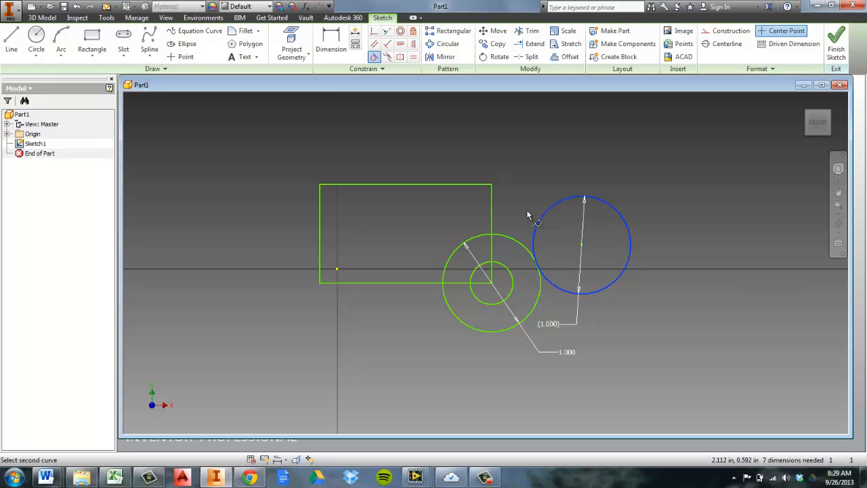
left_click(491, 204)
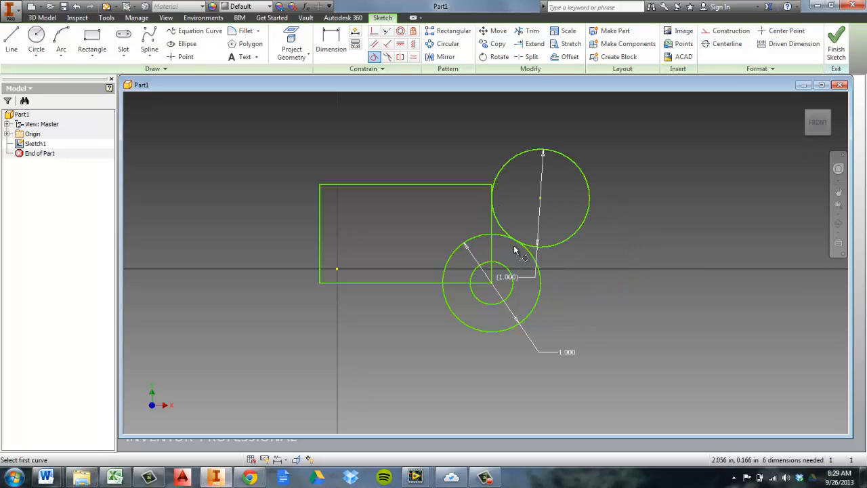